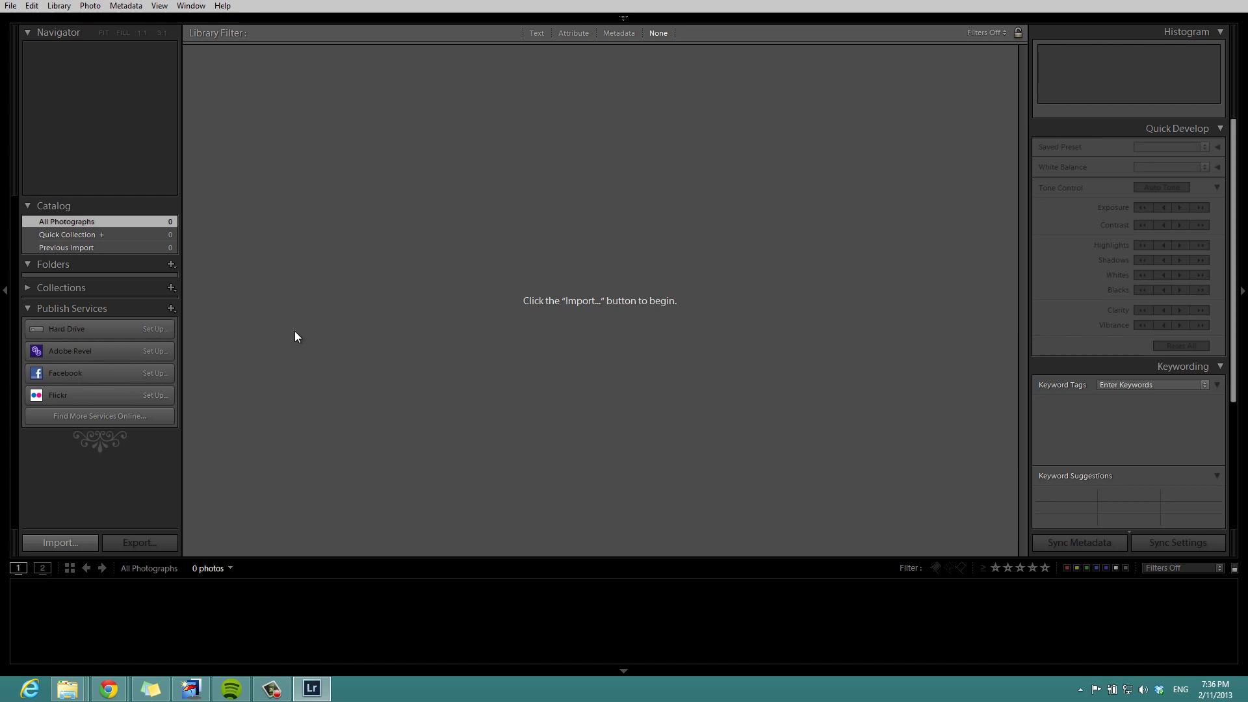
Save a new catalog named for the 2013.02.11 engagement shoot in 03_PRODUCTION WIP.
left_click(12, 6)
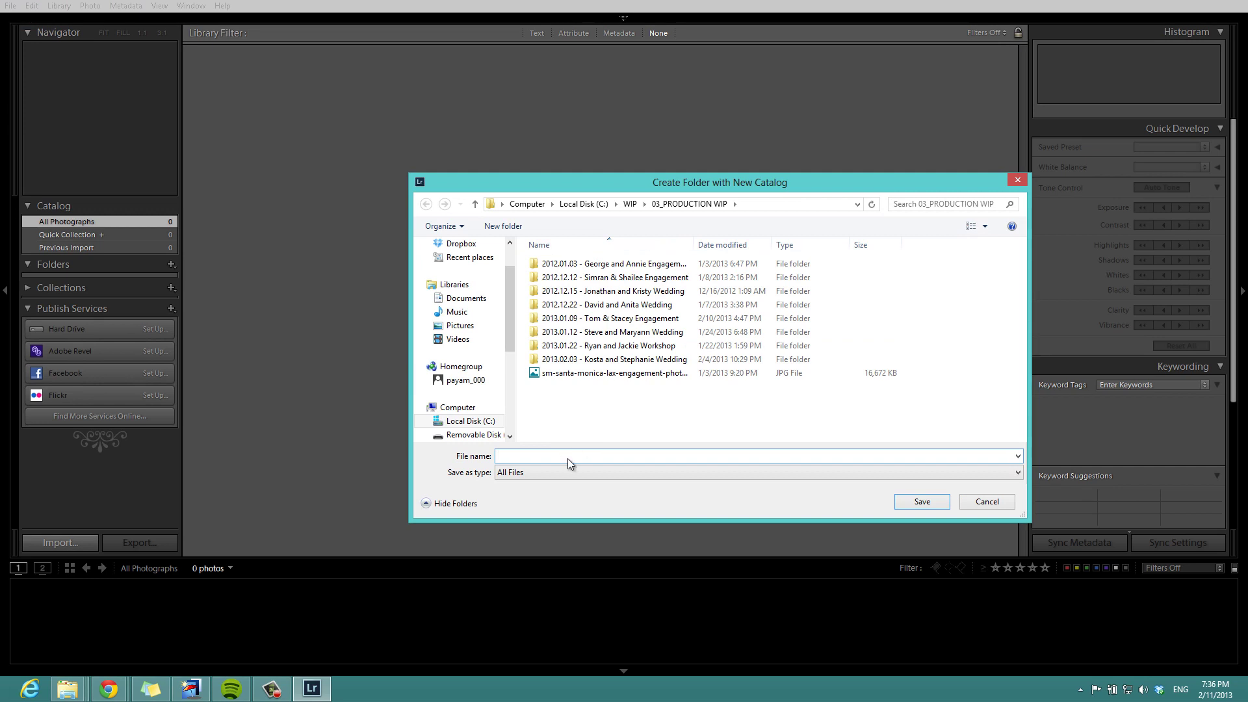
type("20")
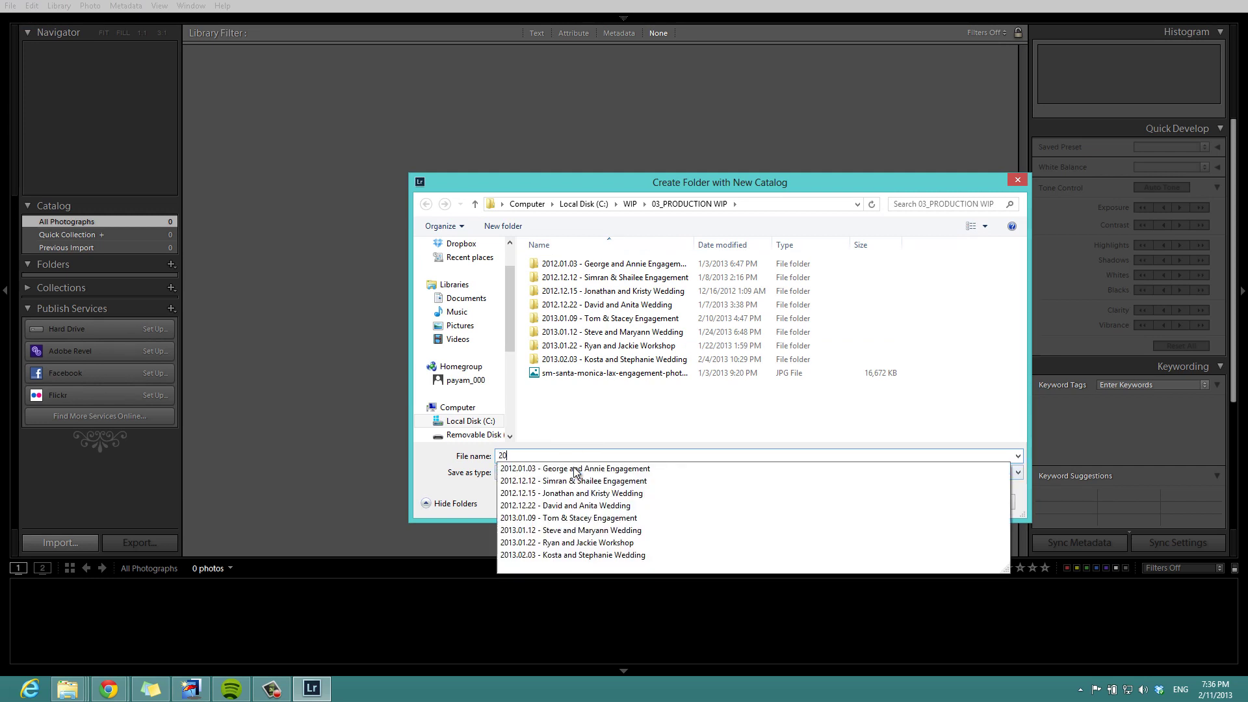
type("13.")
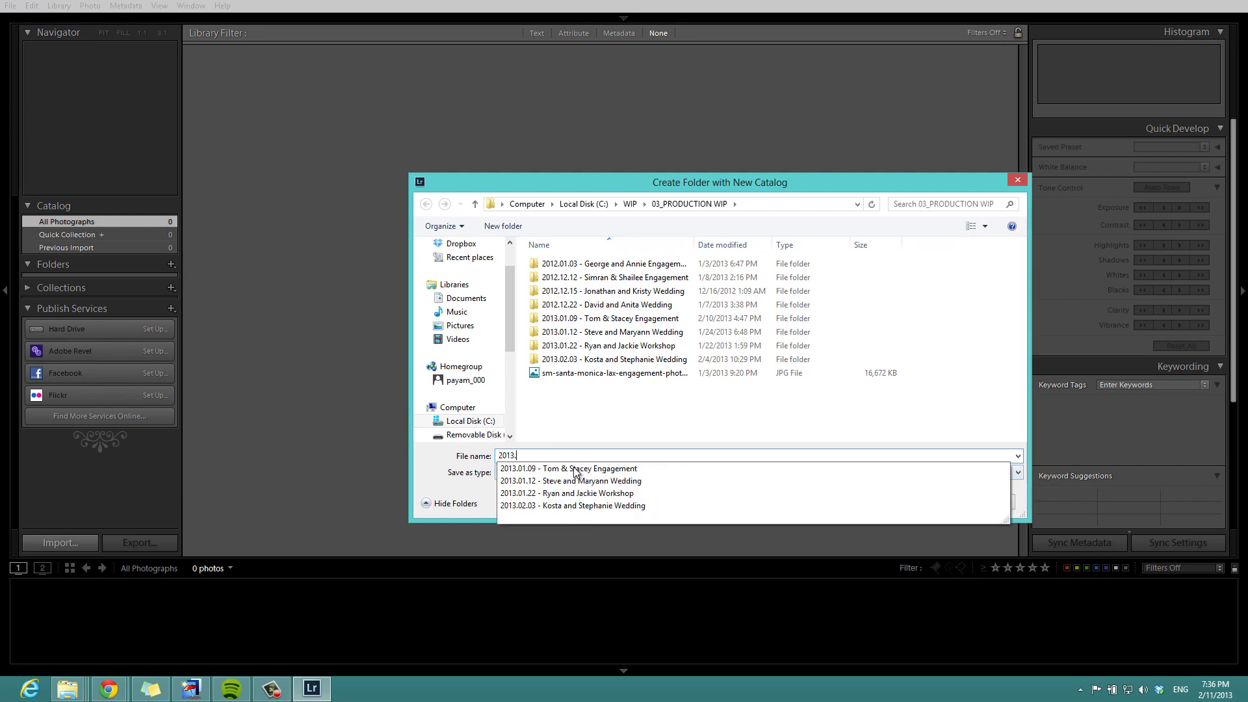
type("02.11 - Cesar and AS")
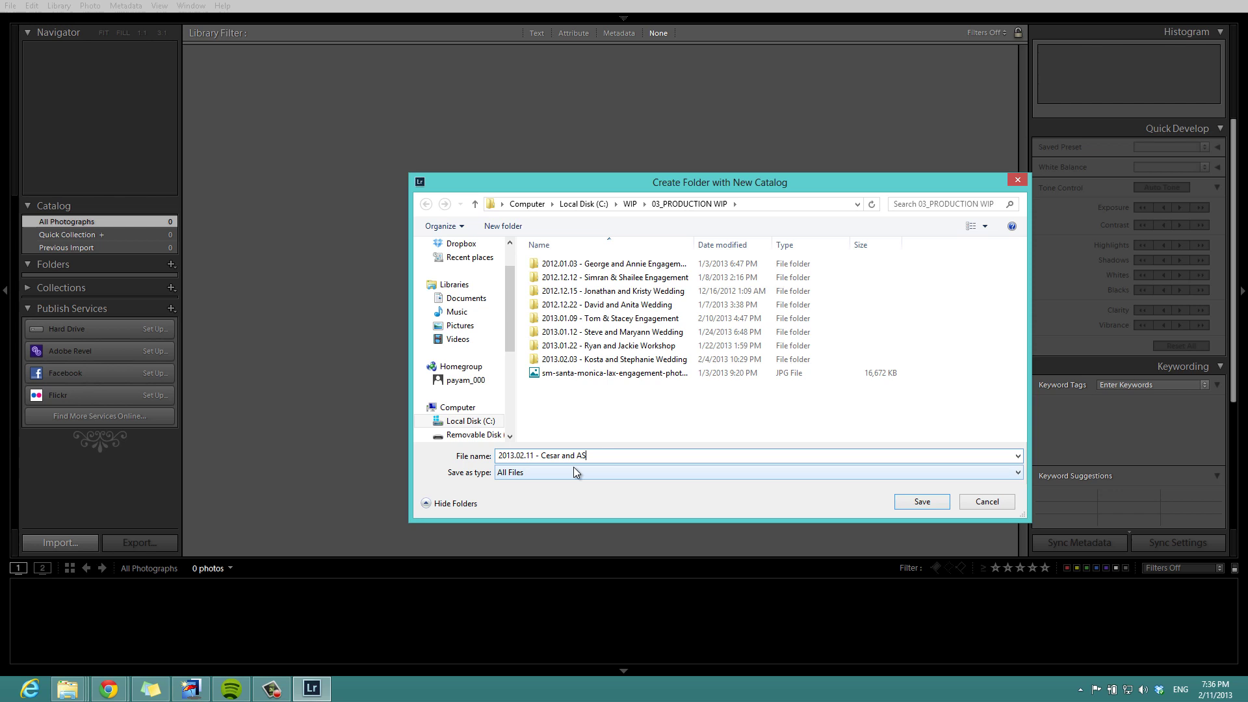
type("ngageme")
type("nt")
left_click(919, 504)
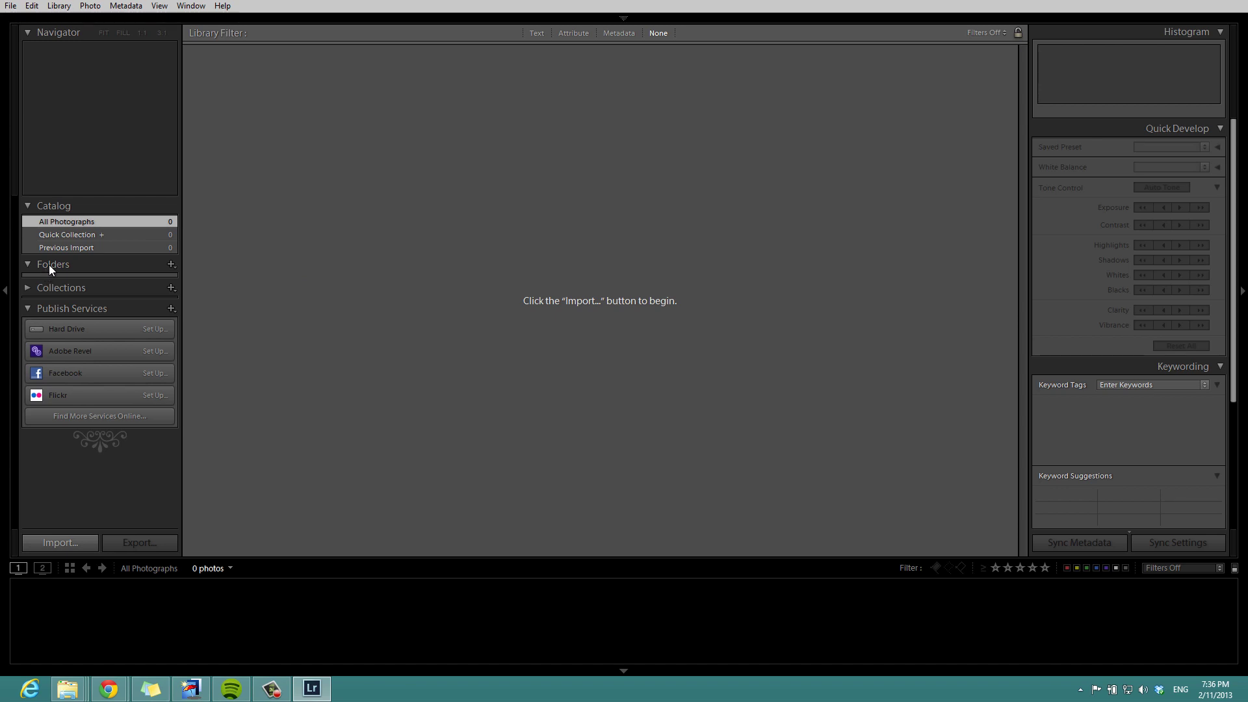
Create a 00_Originals subfolder inside the shoot's catalog folder.
left_click(170, 264)
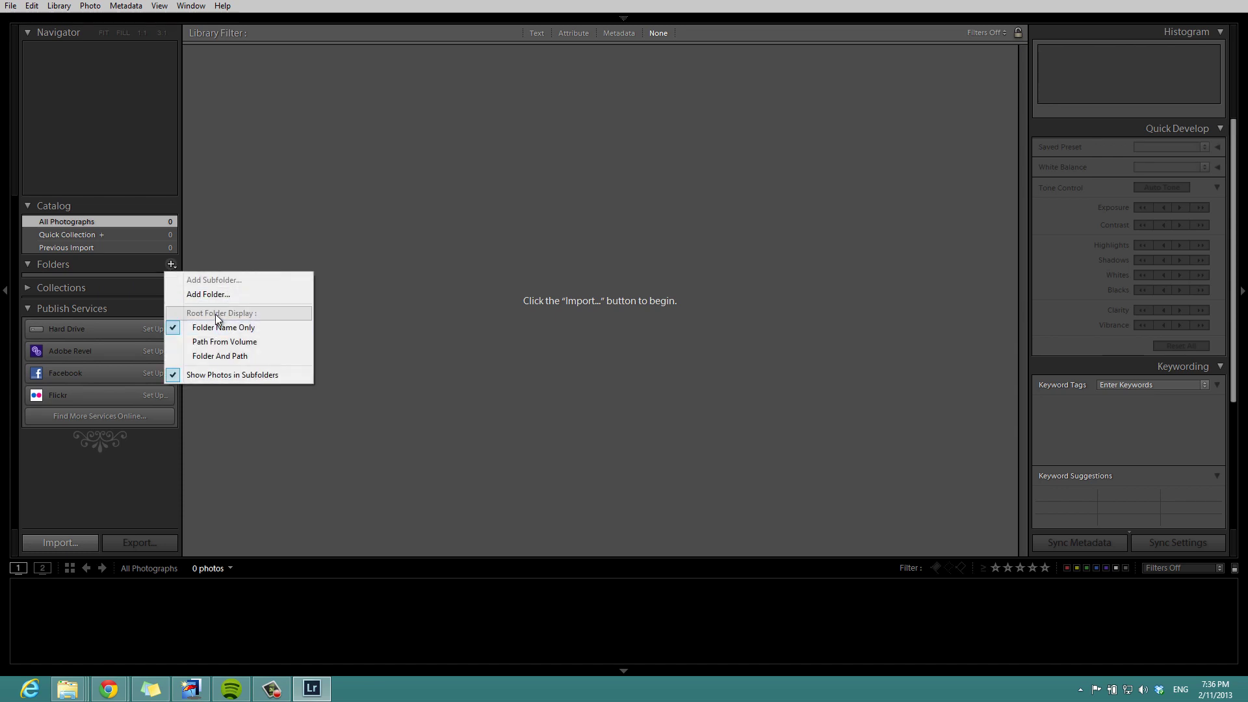
left_click(223, 290)
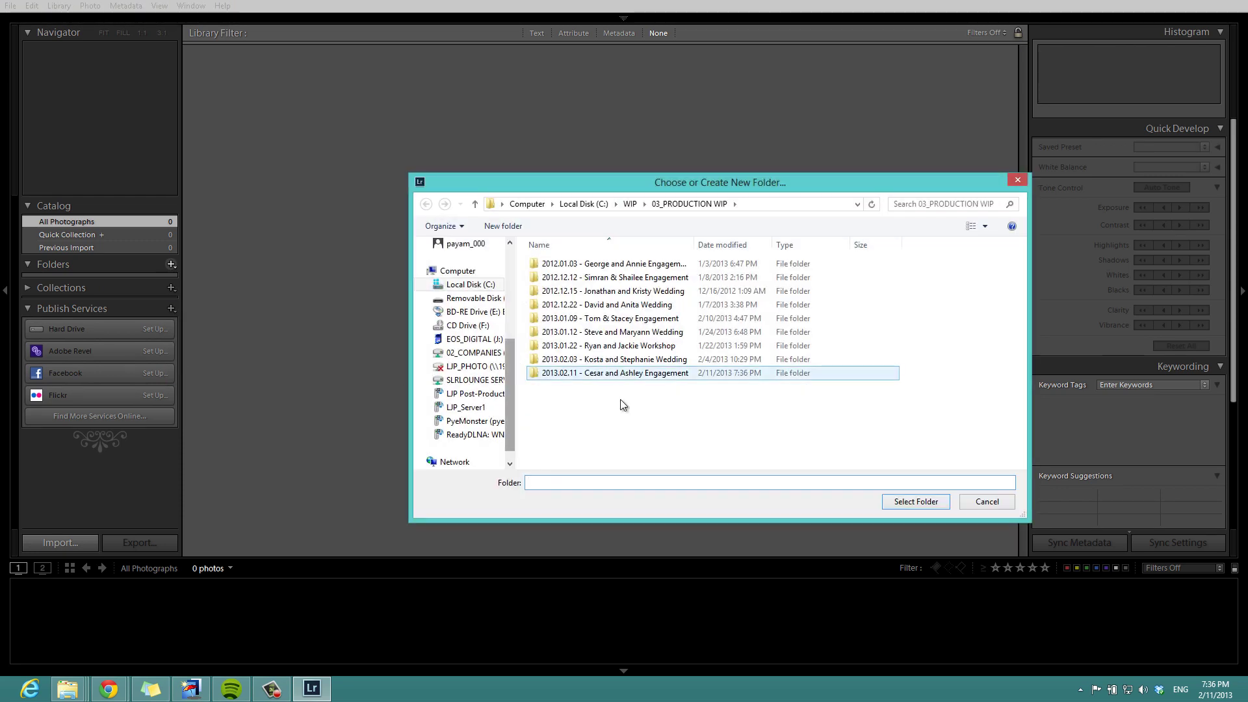
double_click(649, 373)
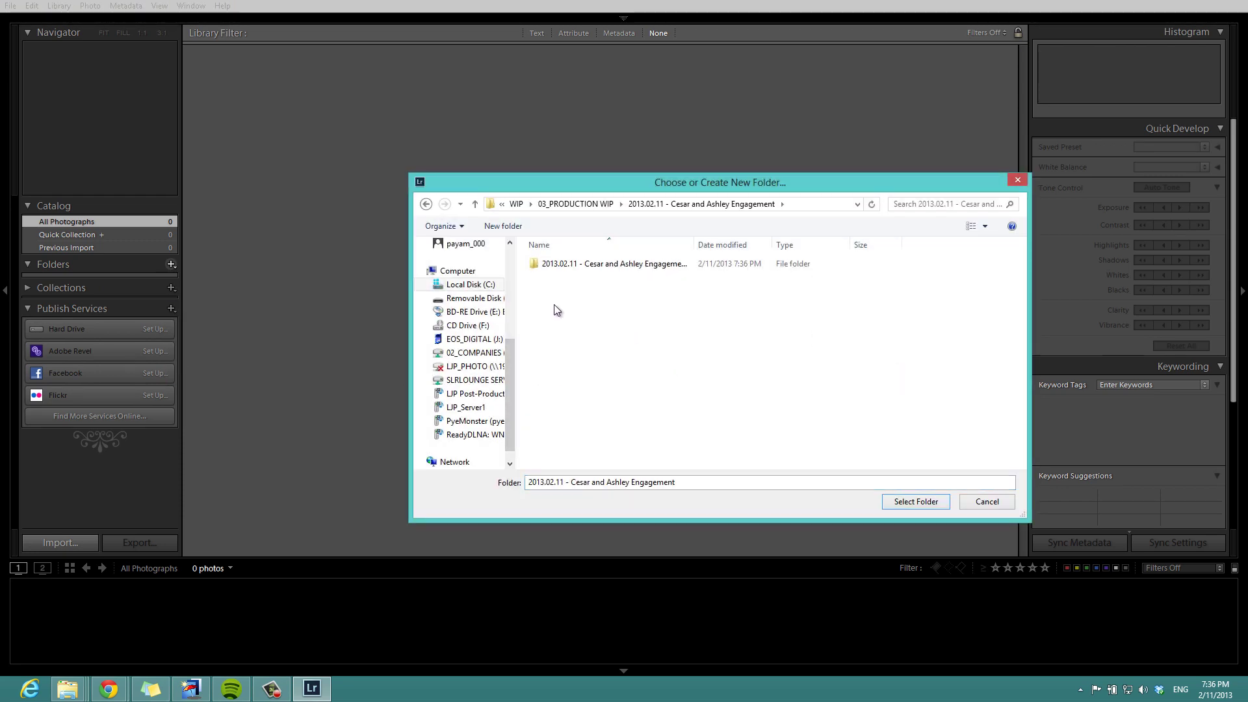
right_click(596, 310)
mouse_move(625, 443)
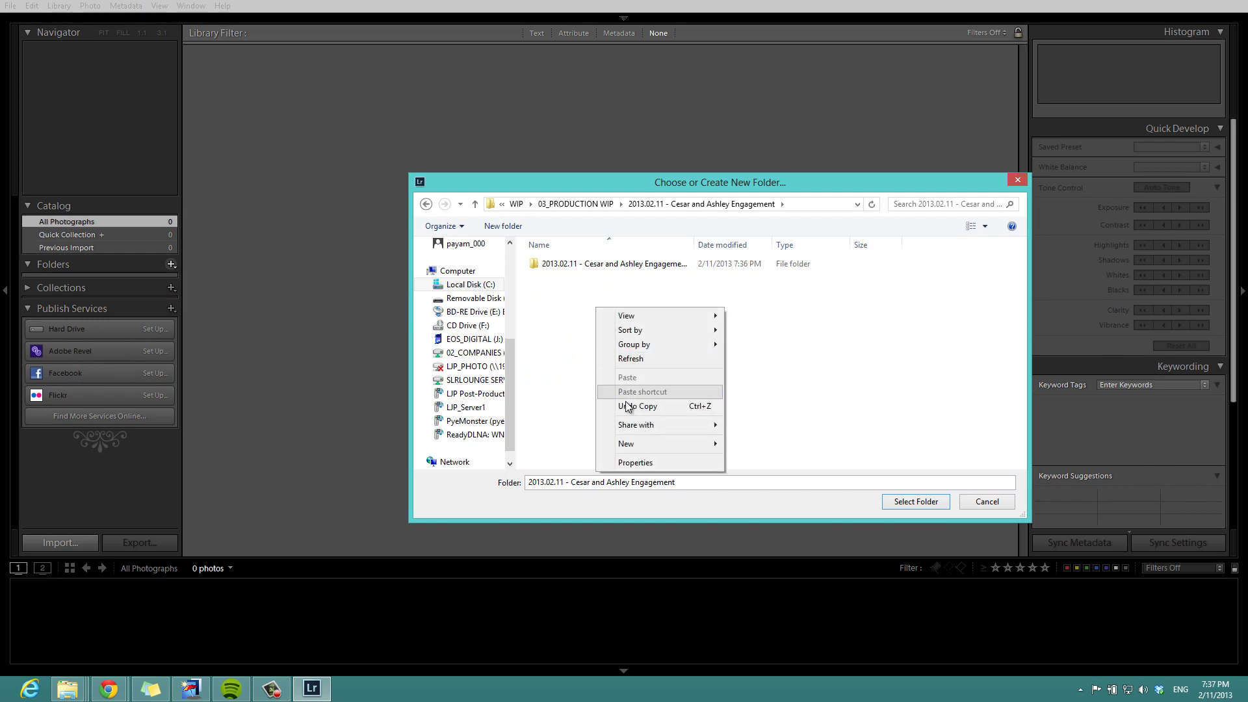
left_click(779, 443)
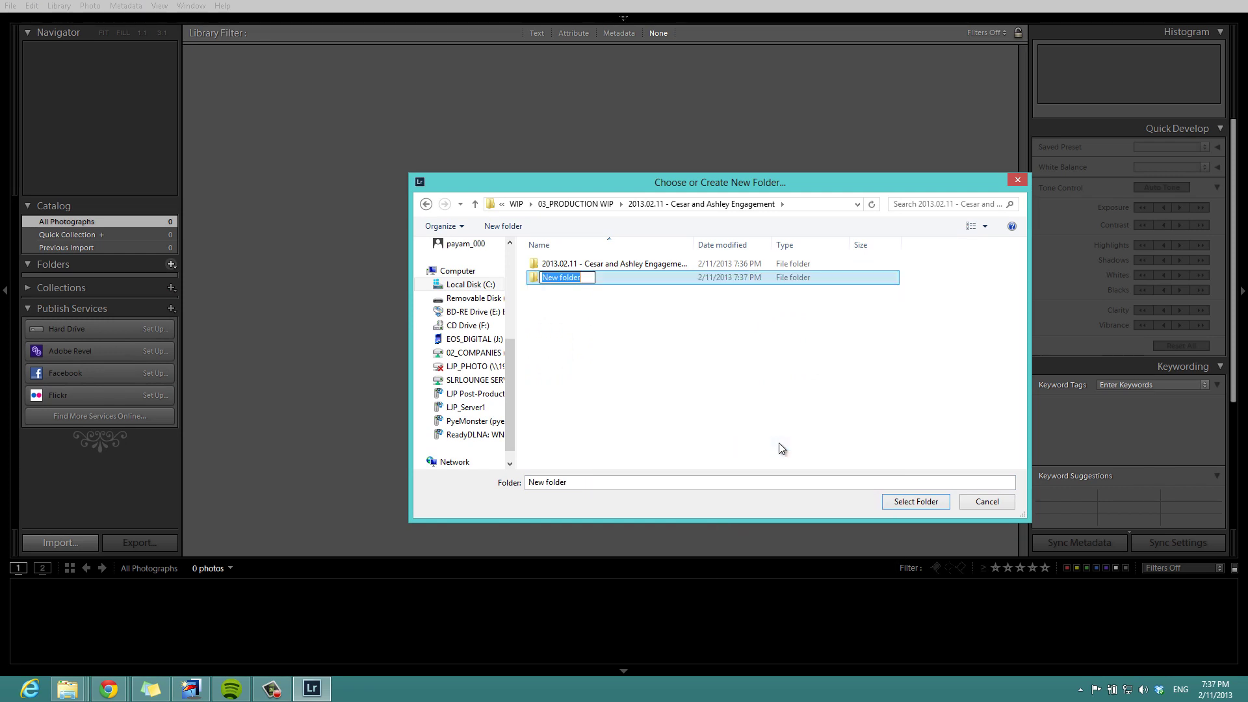
type("00_")
type("Criginals")
key("Return")
Add 00_Originals to the catalog and select it under Local Disk.
left_click(882, 498)
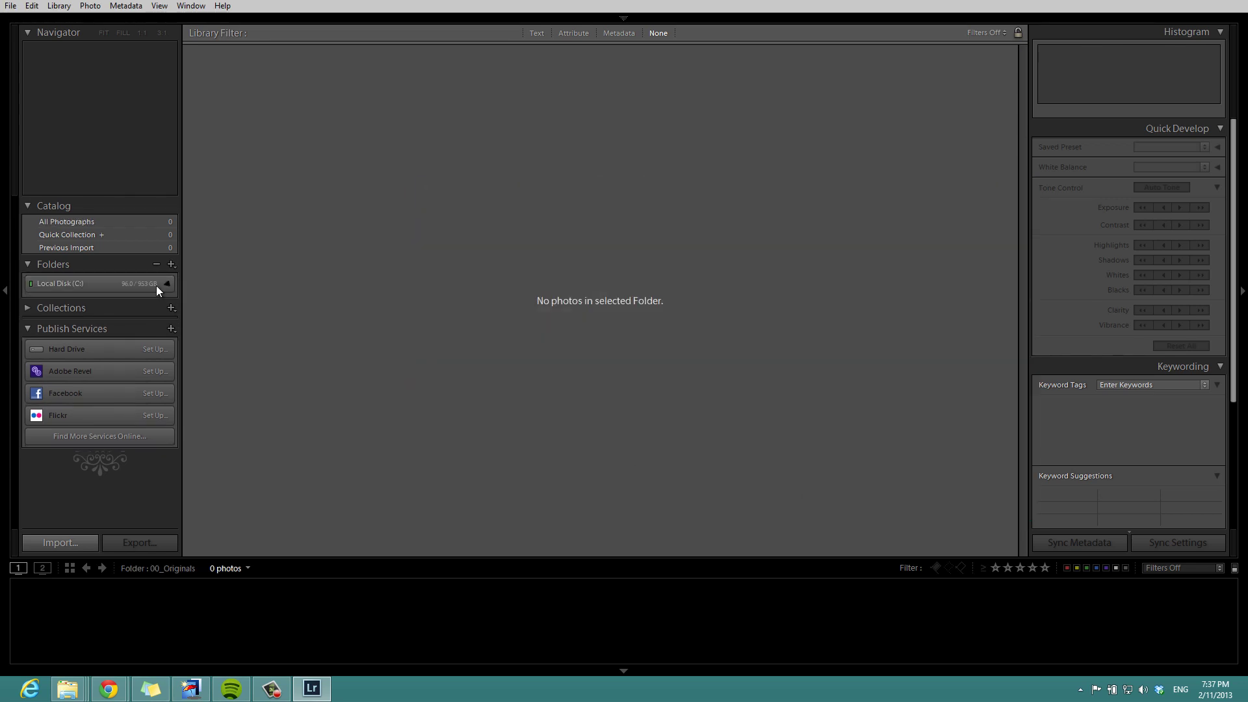
left_click(162, 284)
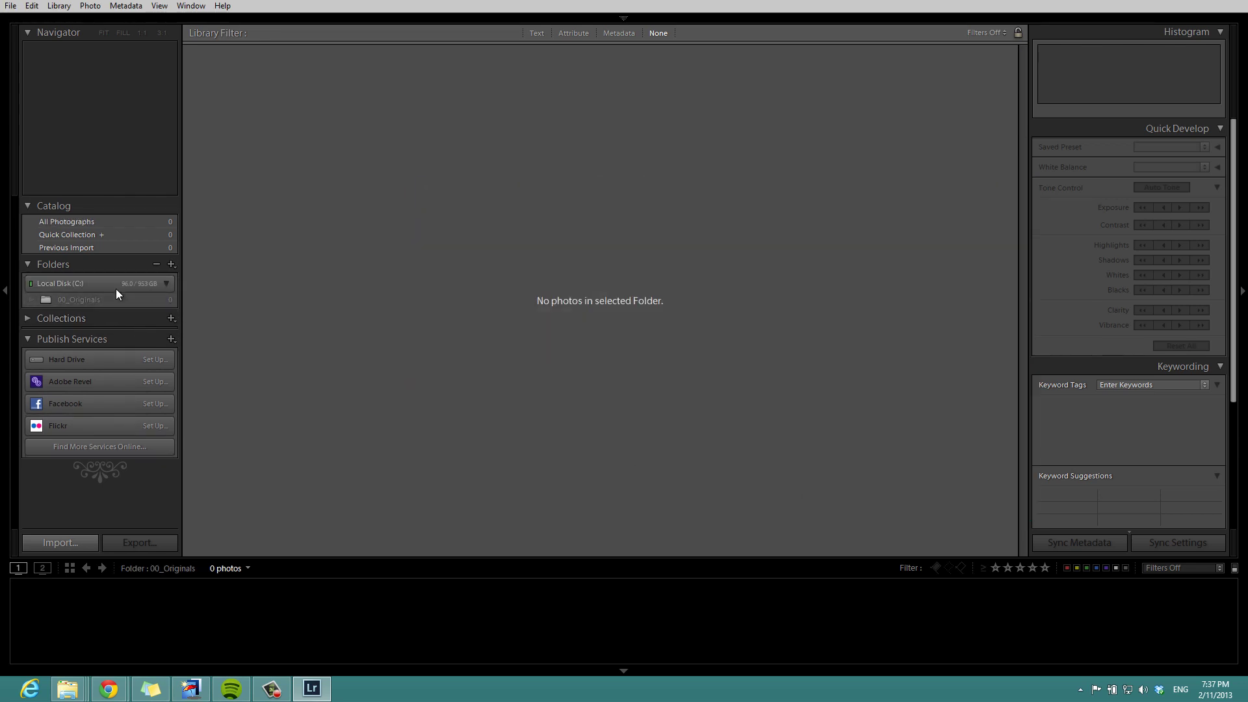
left_click(118, 299)
Set up an import of the EOS_DIGITAL card's 637 photos directly into 00_Originals.
right_click(120, 302)
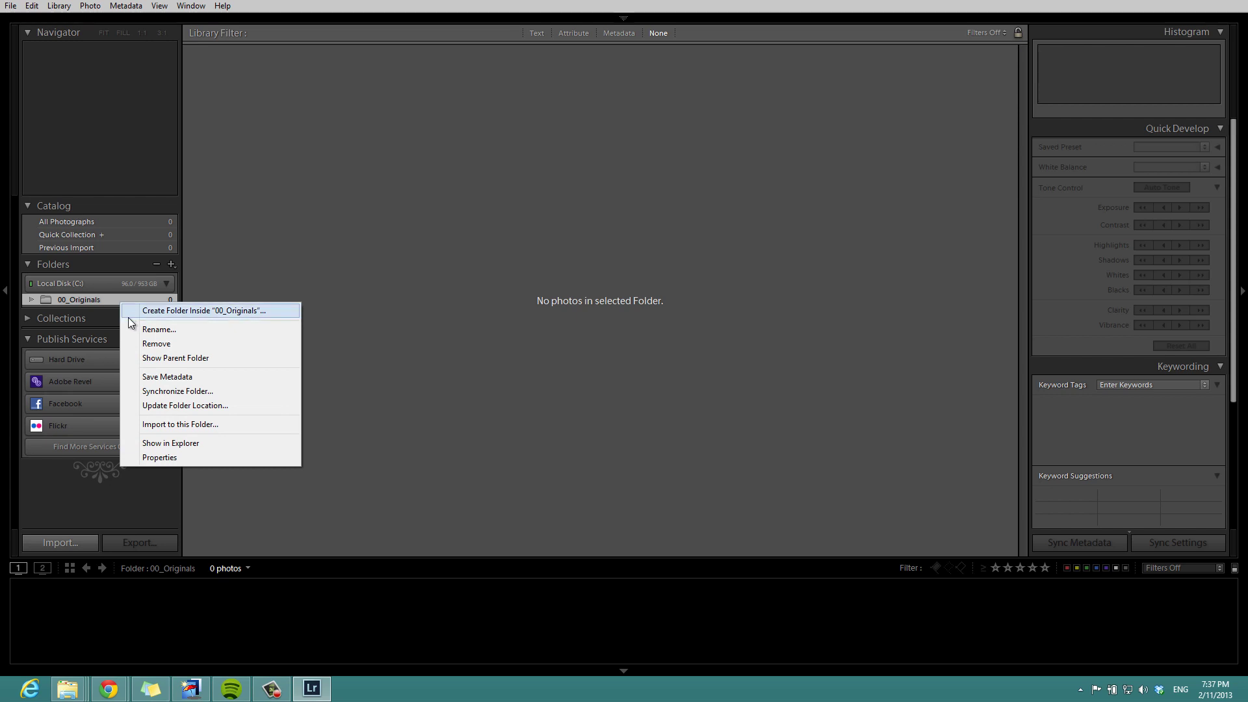
left_click(163, 426)
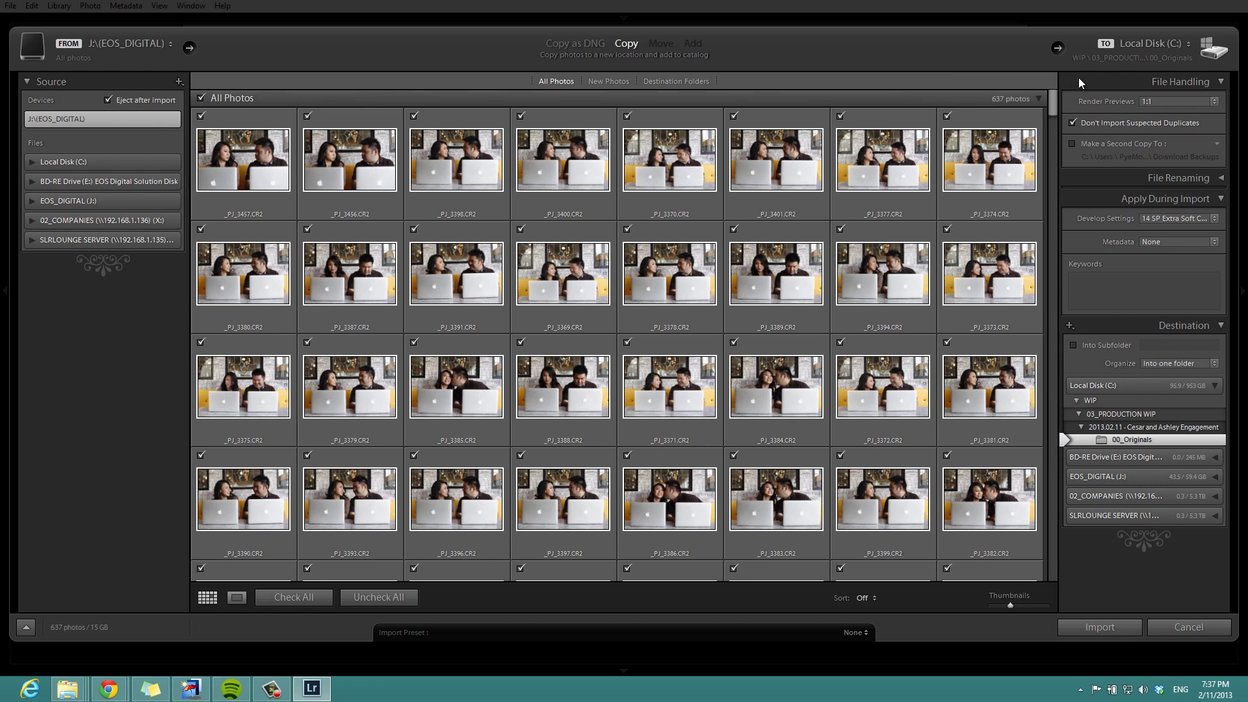
Set import previews to Minimal, keeping the 14 SP Extra Soft Color develop preset.
left_click(1187, 103)
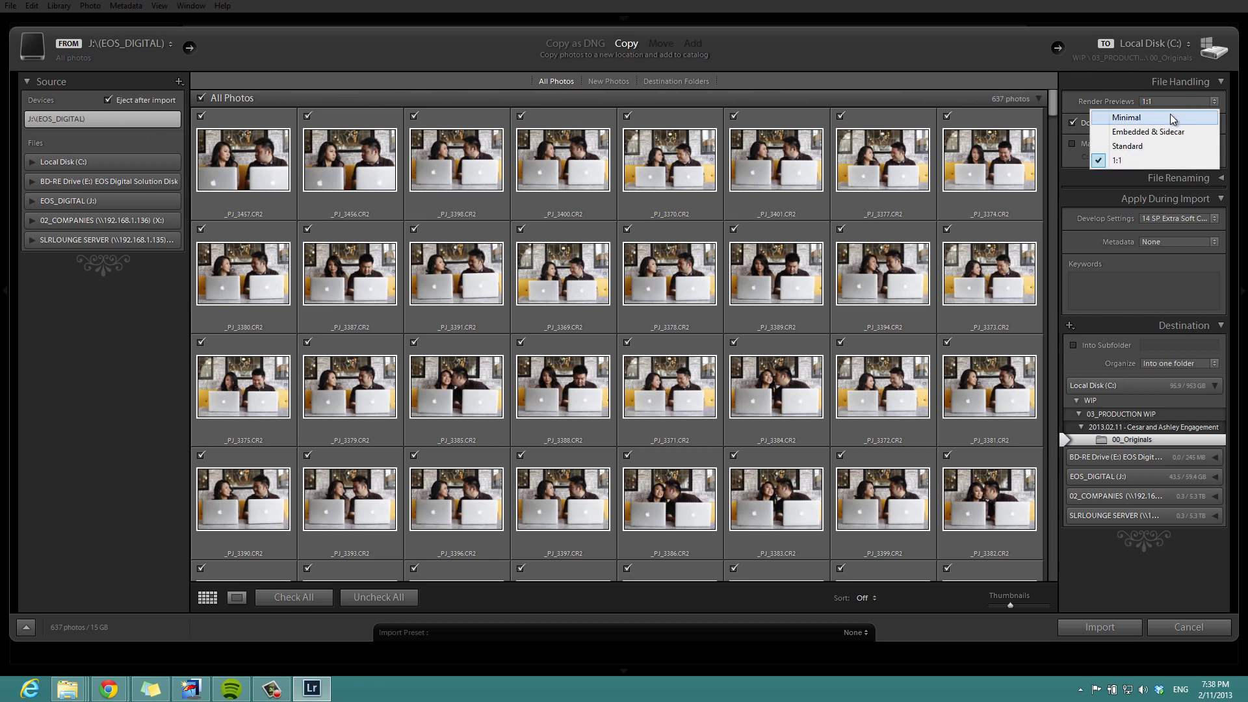
left_click(1170, 115)
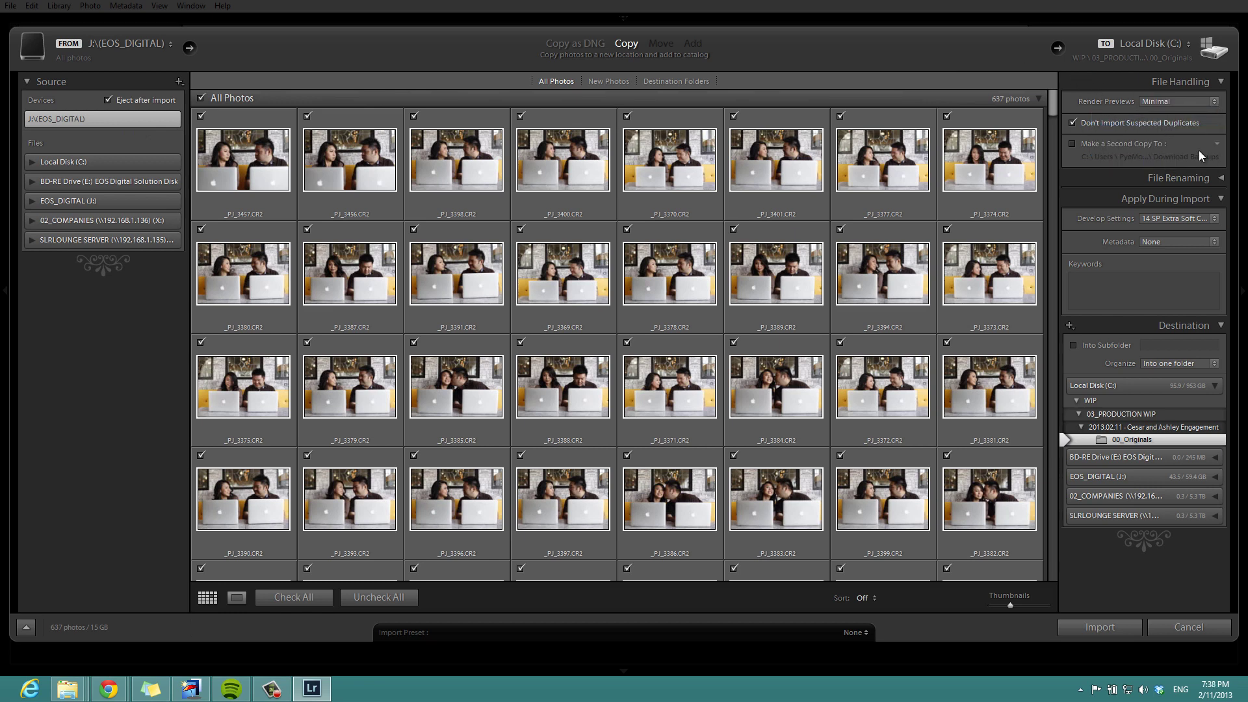
left_click(1160, 218)
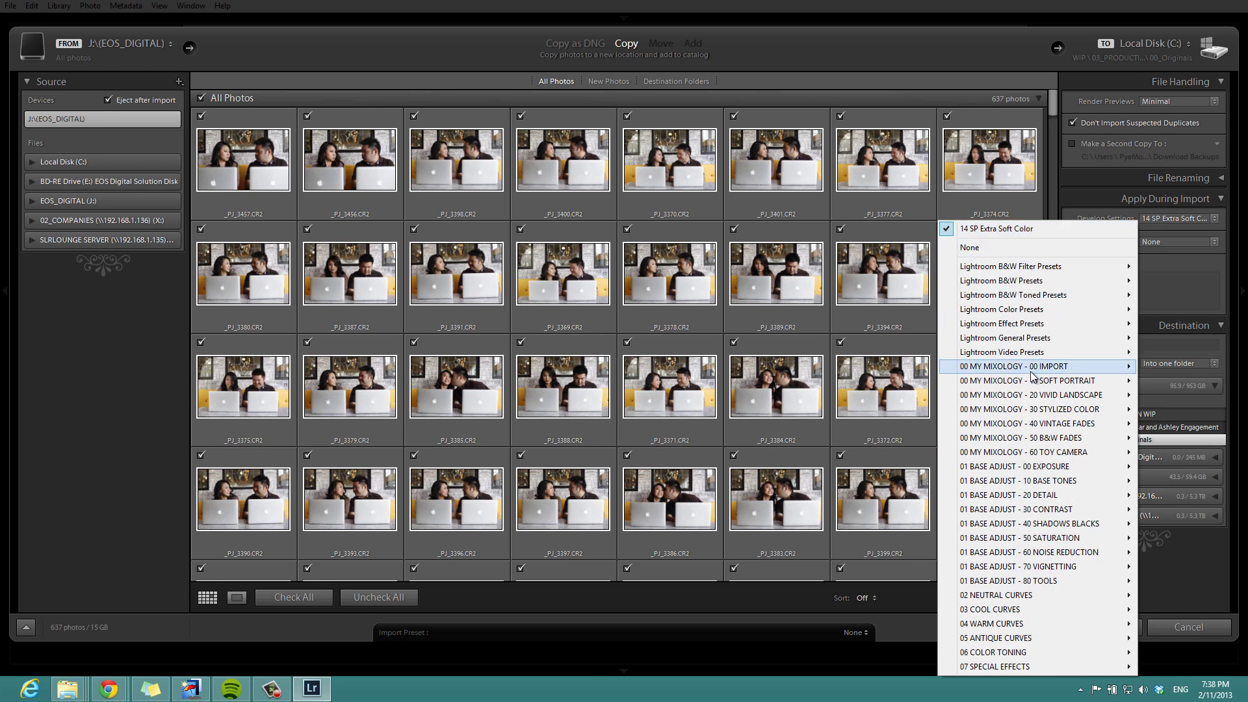
mouse_move(1027, 381)
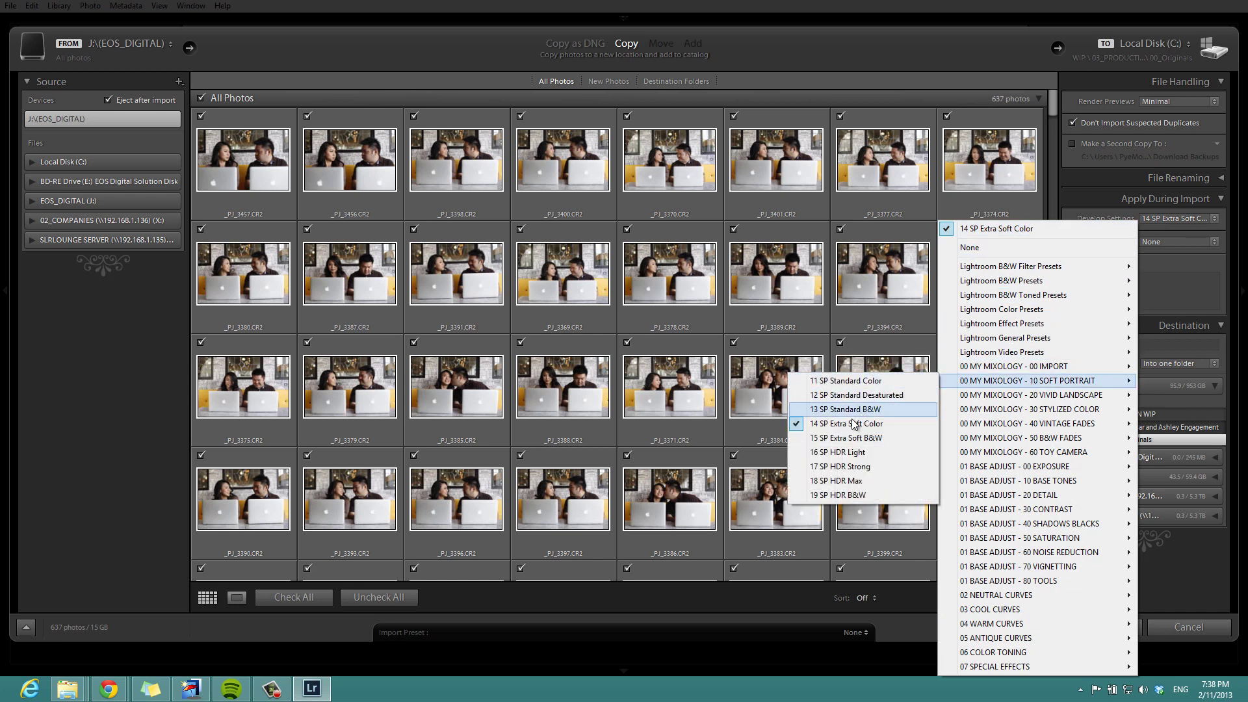
left_click(851, 426)
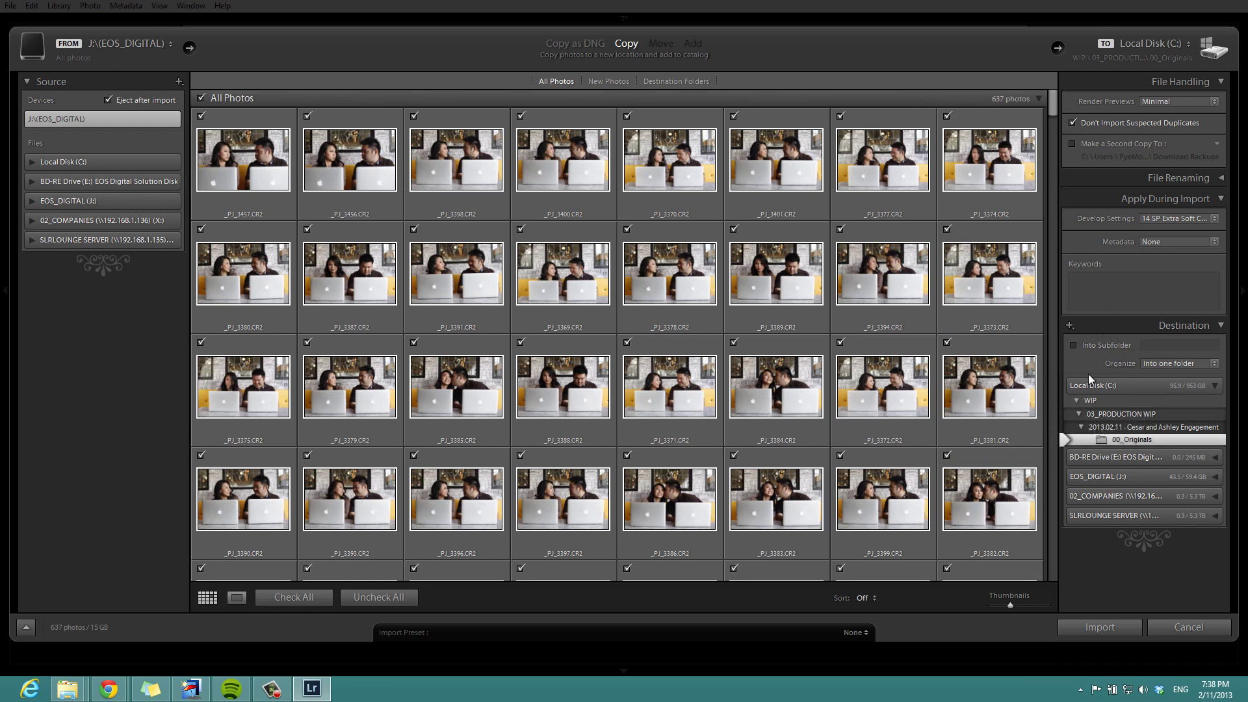
Start copying the 637 card photos into 00_Originals.
left_click(1095, 625)
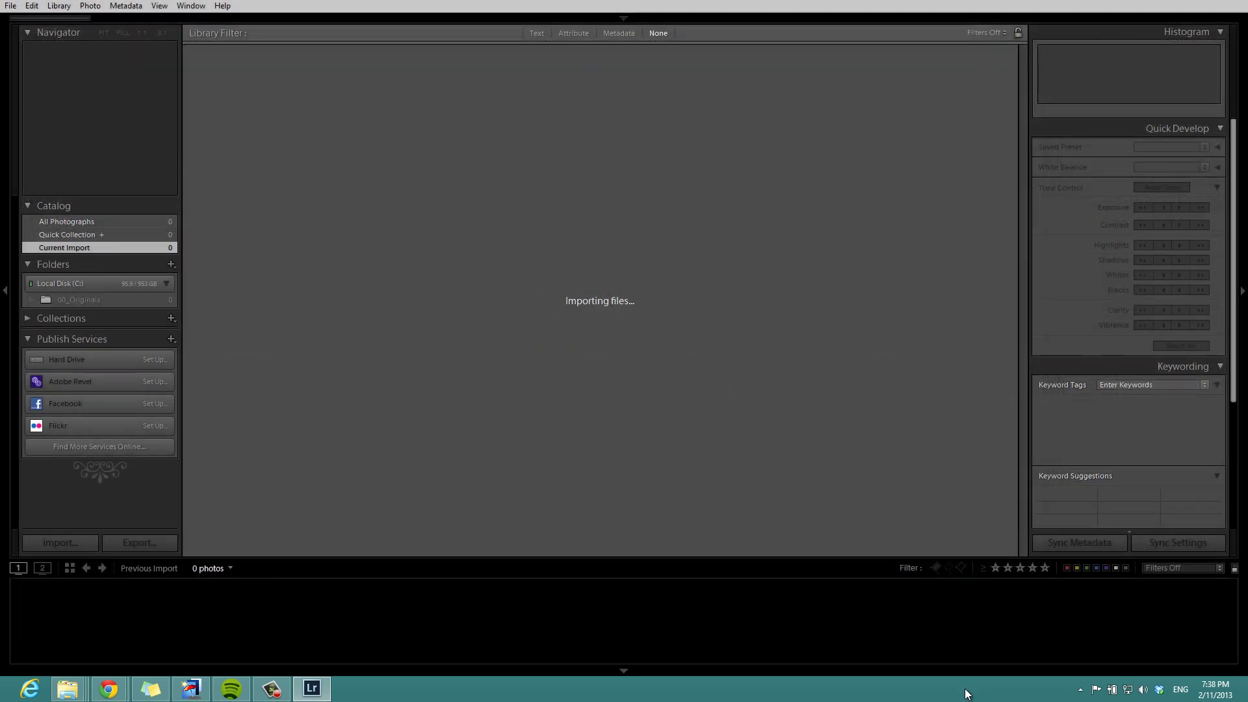